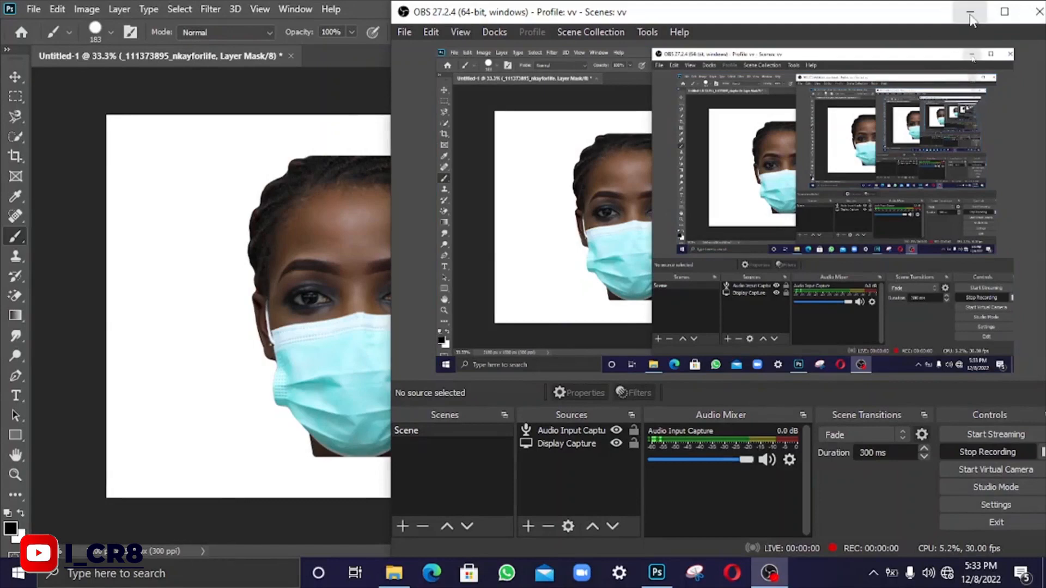
Hide the masked portrait layer and the white Color Fill 2 layer so only the GHANA design shows.
left_click(970, 11)
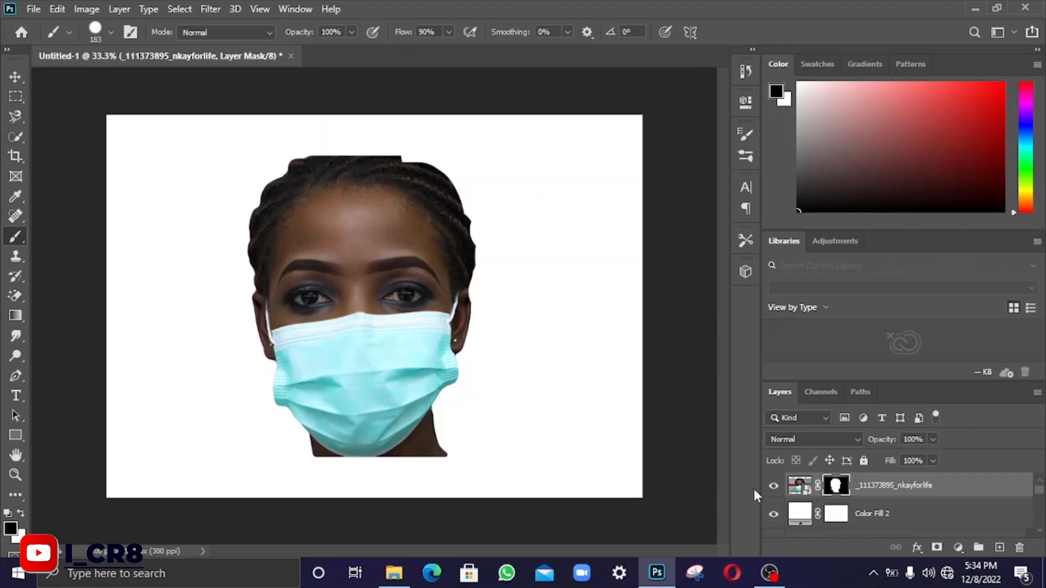
left_click(774, 486)
left_click(774, 514)
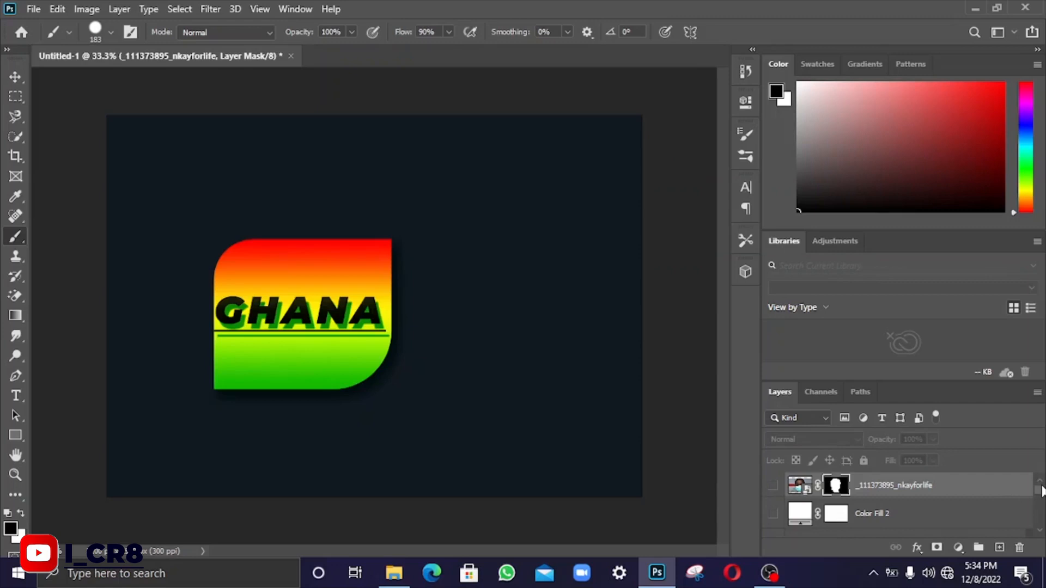
scroll(1041, 500, "down", 1)
scroll(1040, 500, "down", 1)
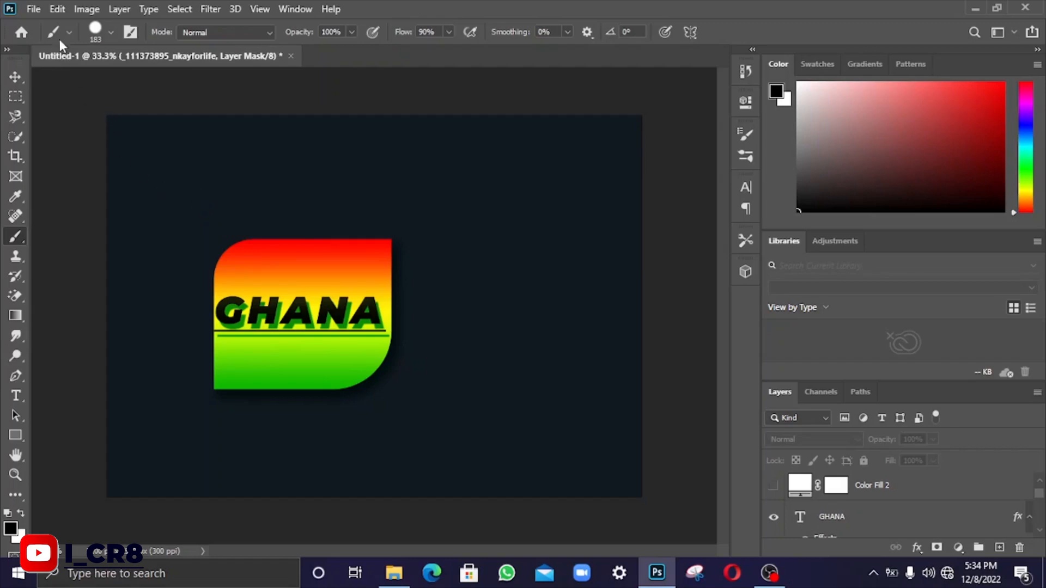
Open the Export As settings for the GHANA design, try PNG as the format, and set it back to JPG.
left_click(31, 6)
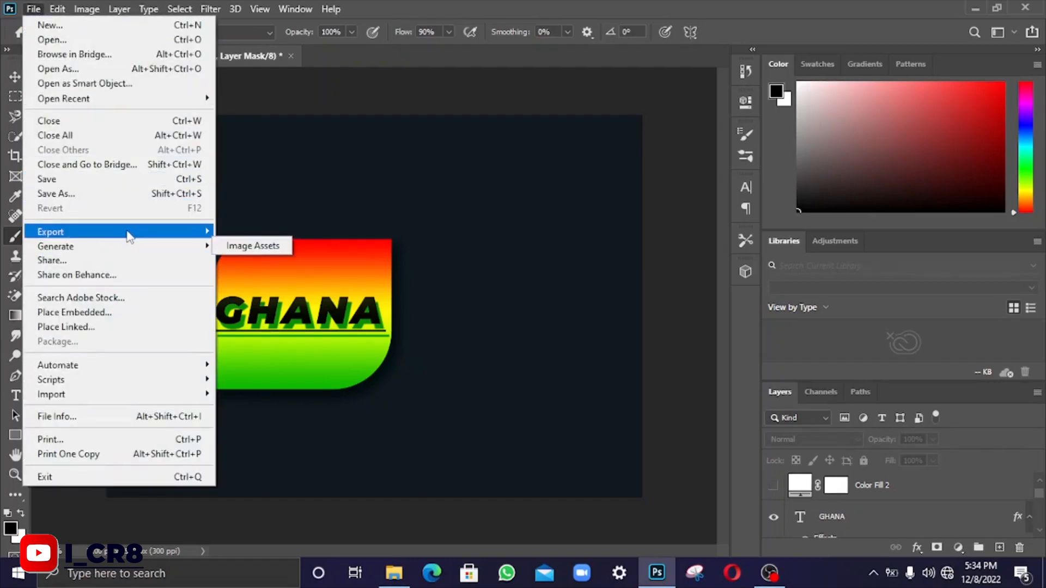
mouse_move(129, 235)
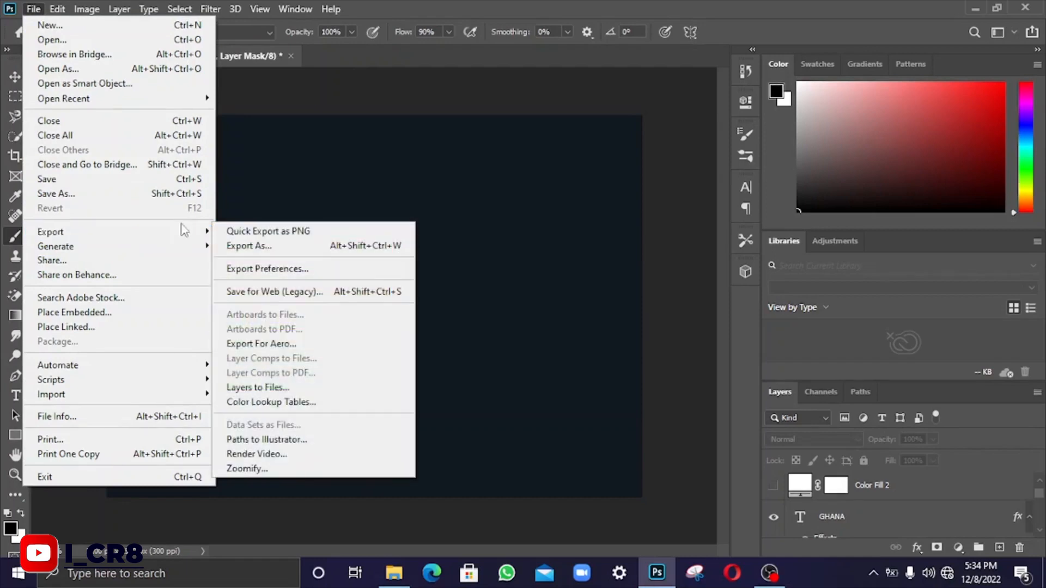
left_click(236, 246)
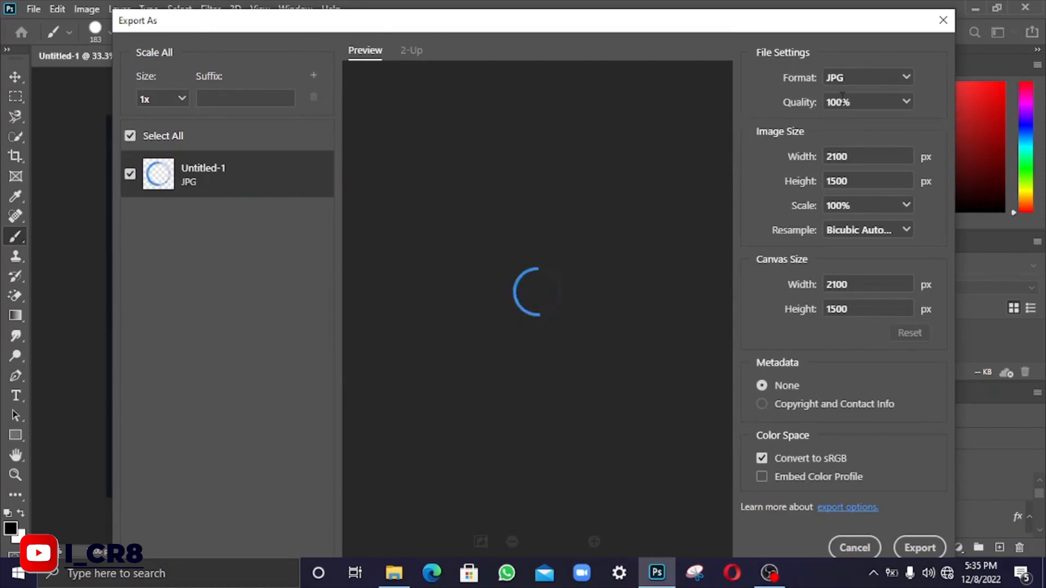
left_click(906, 82)
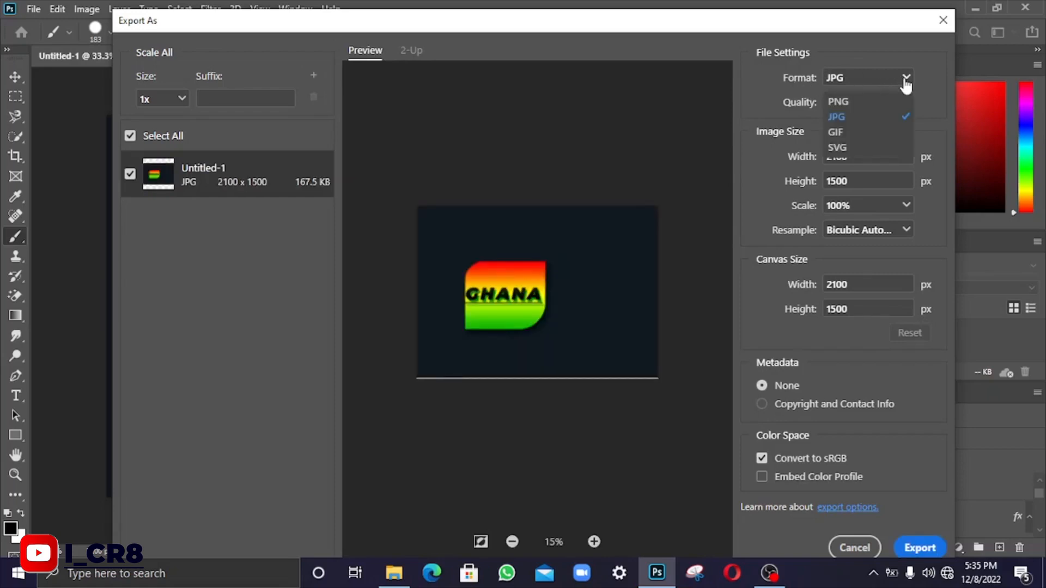
left_click(876, 103)
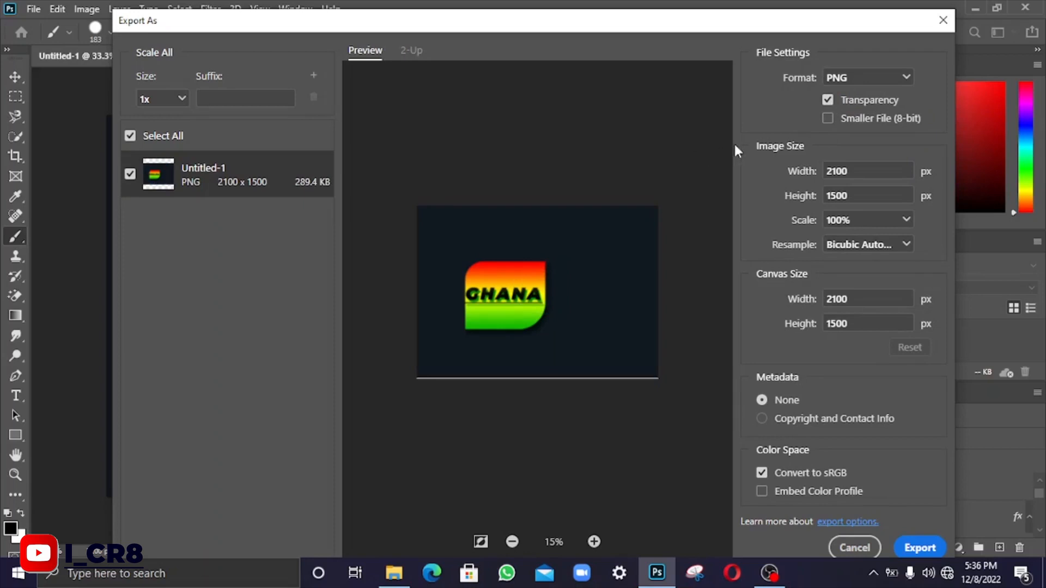
left_click(848, 76)
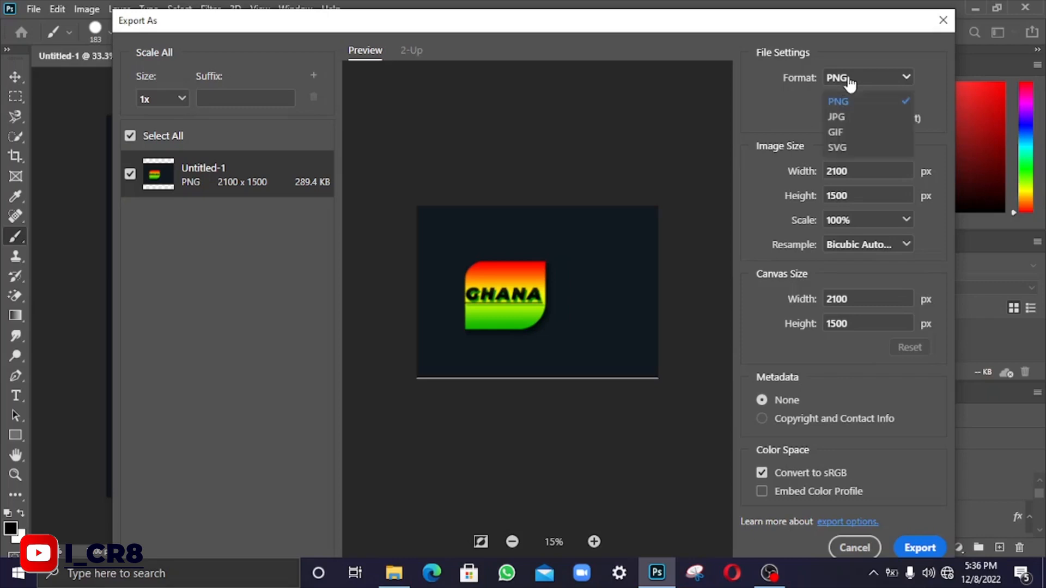
left_click(842, 118)
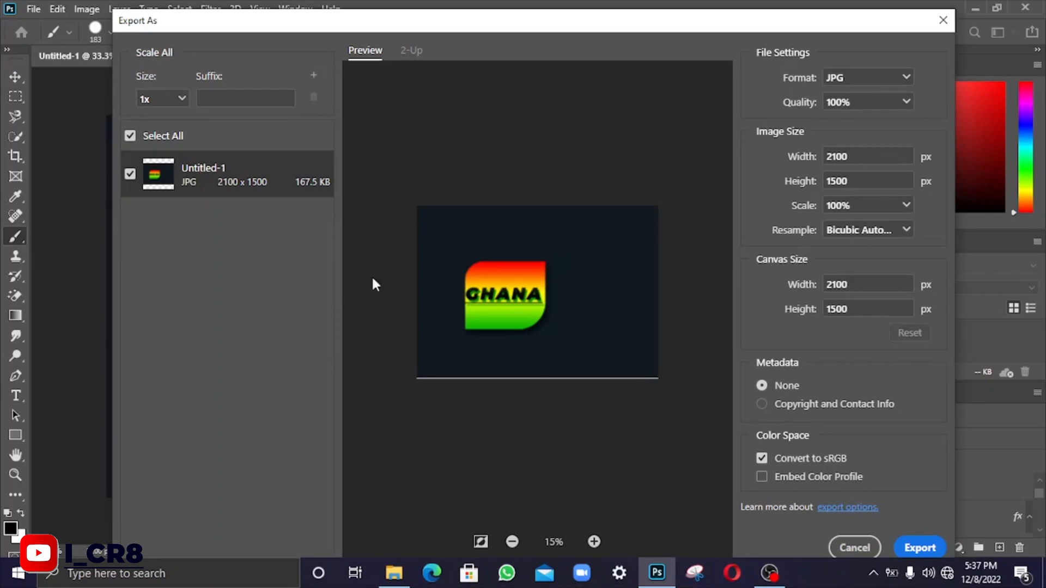
Export the JPG to the Desktop under the file name GHANA.
left_click(934, 548)
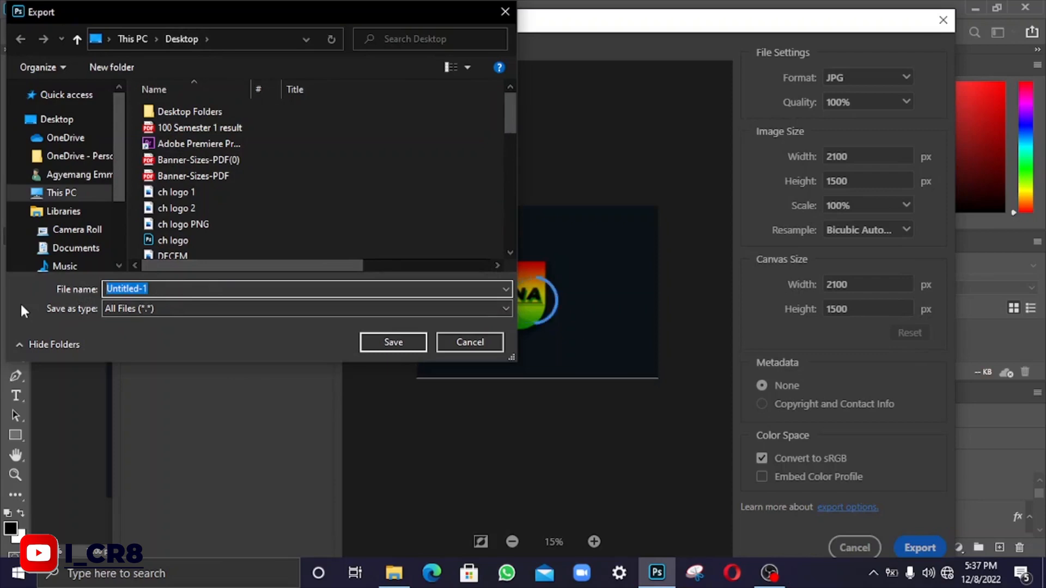
type("CA B")
key("BackSpace")
key("BackSpace")
key("BackSpace")
key("BackSpace")
type("GHAB")
key("BackSpace")
type("NA")
left_click(408, 341)
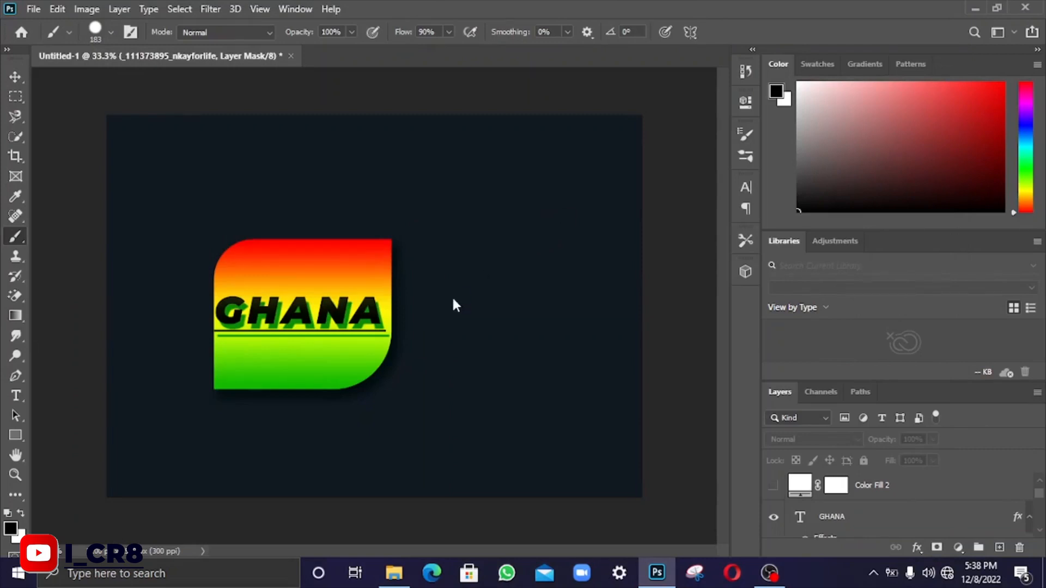
Set up a Save As on the computer in the Assets folder with file name GH and JPEG file type.
left_click(34, 9)
left_click(85, 194)
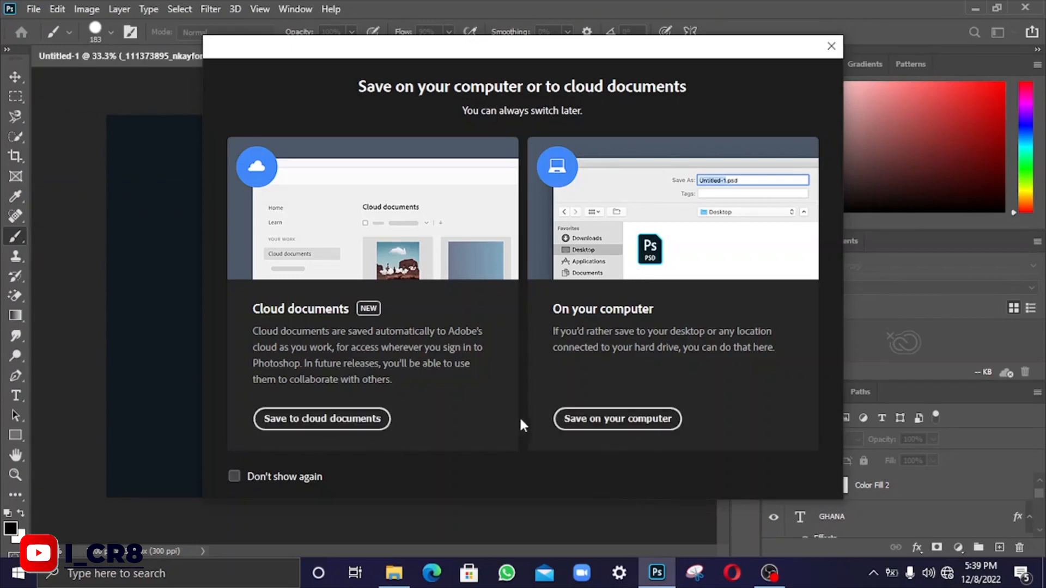
left_click(595, 425)
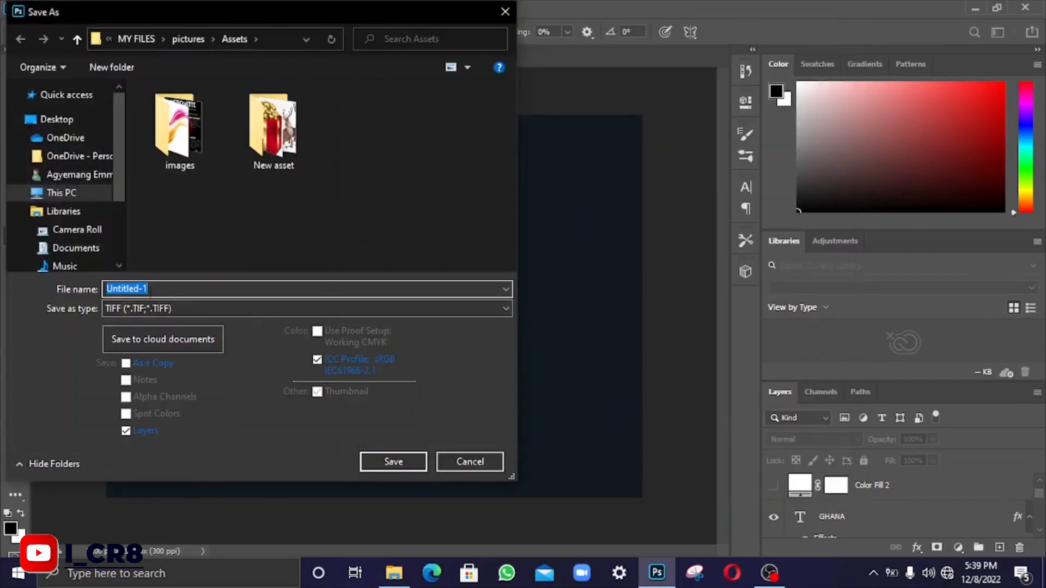
type("GHG")
key("BackSpace")
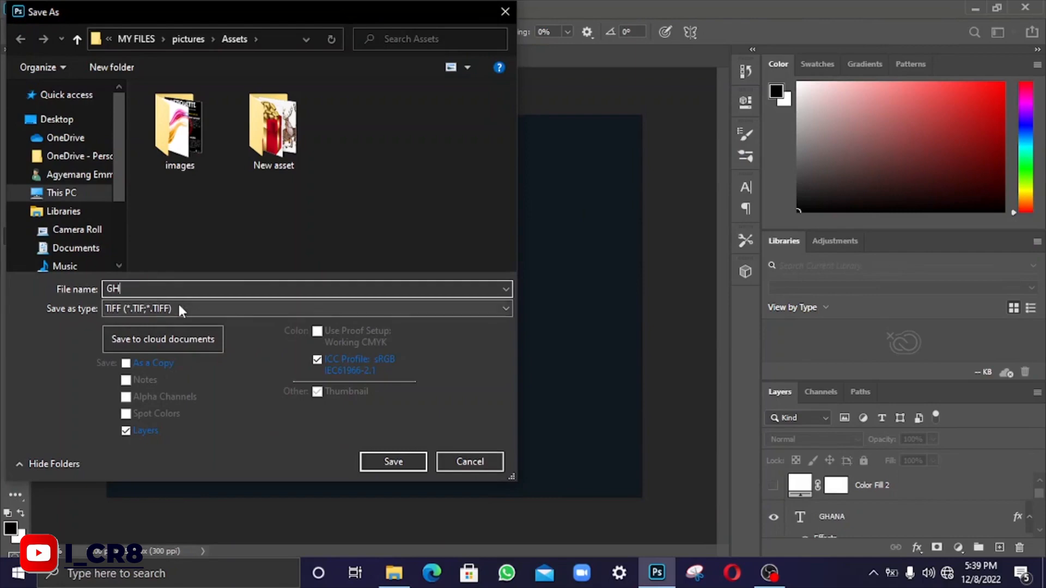
left_click(178, 303)
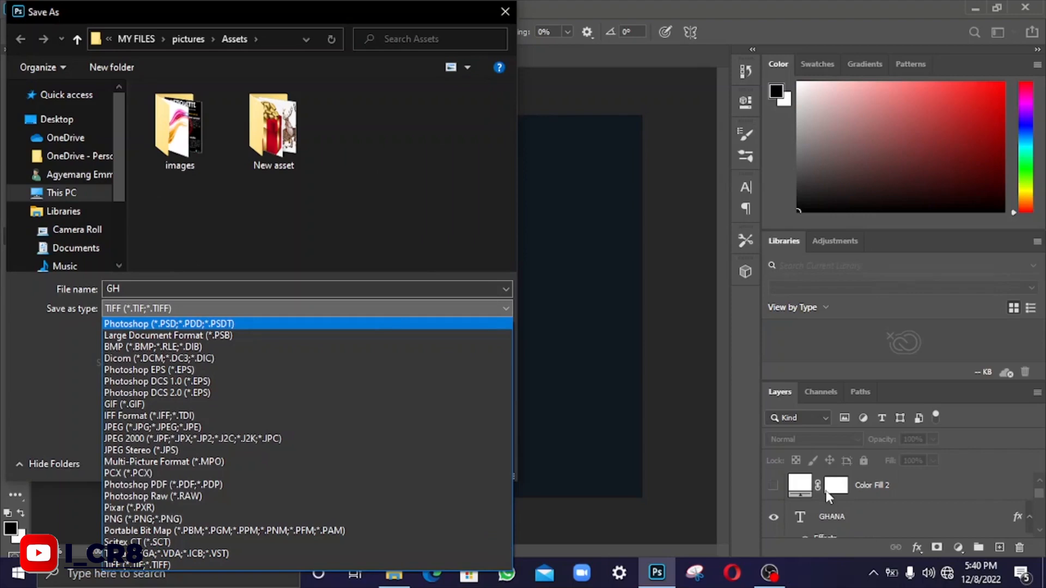
left_click(164, 429)
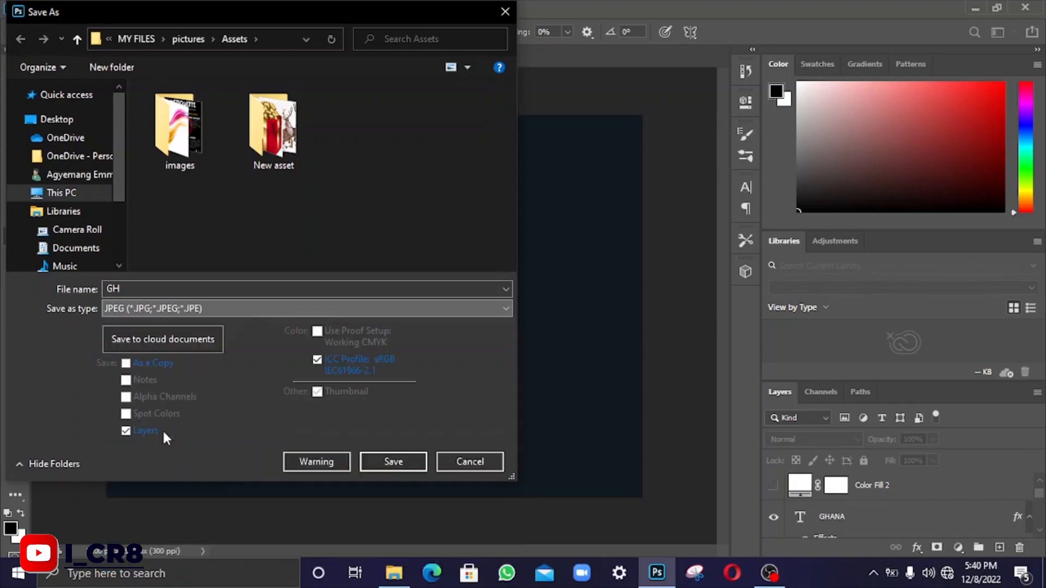
Save the JPEG file at quality 12 (Maximum).
left_click(403, 461)
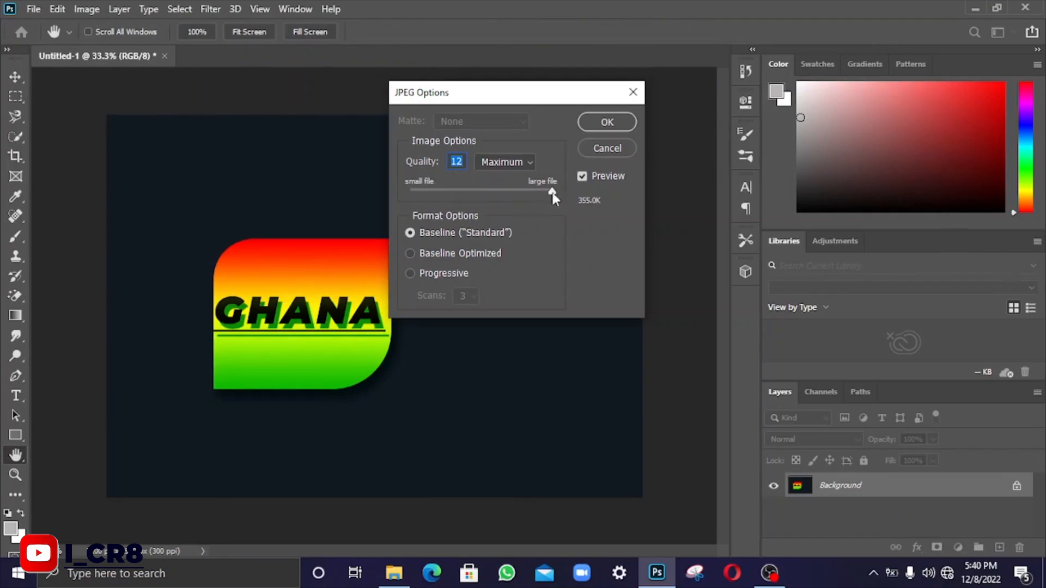
left_click_drag(553, 193, 572, 194)
left_click(605, 124)
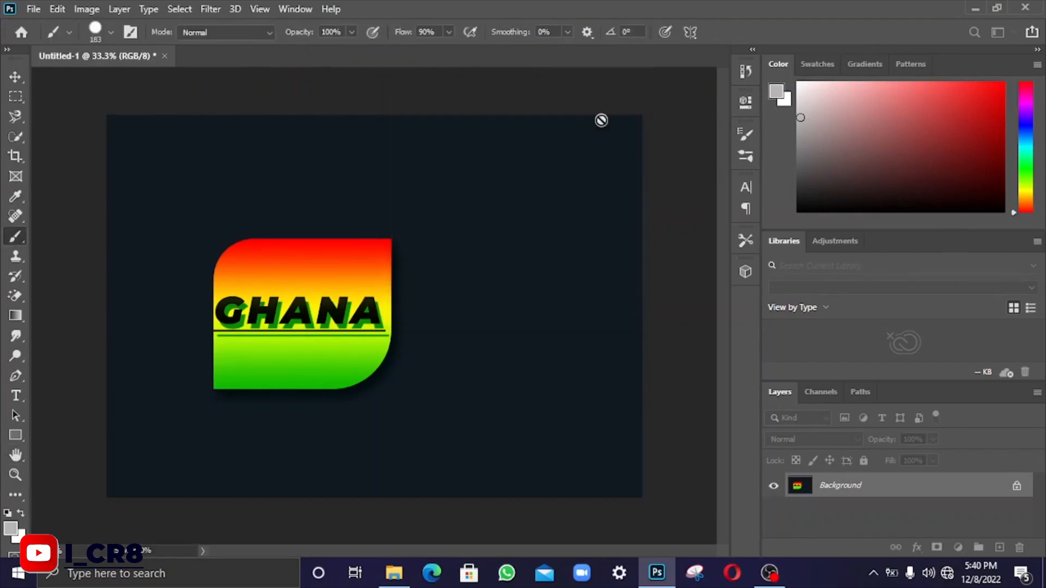